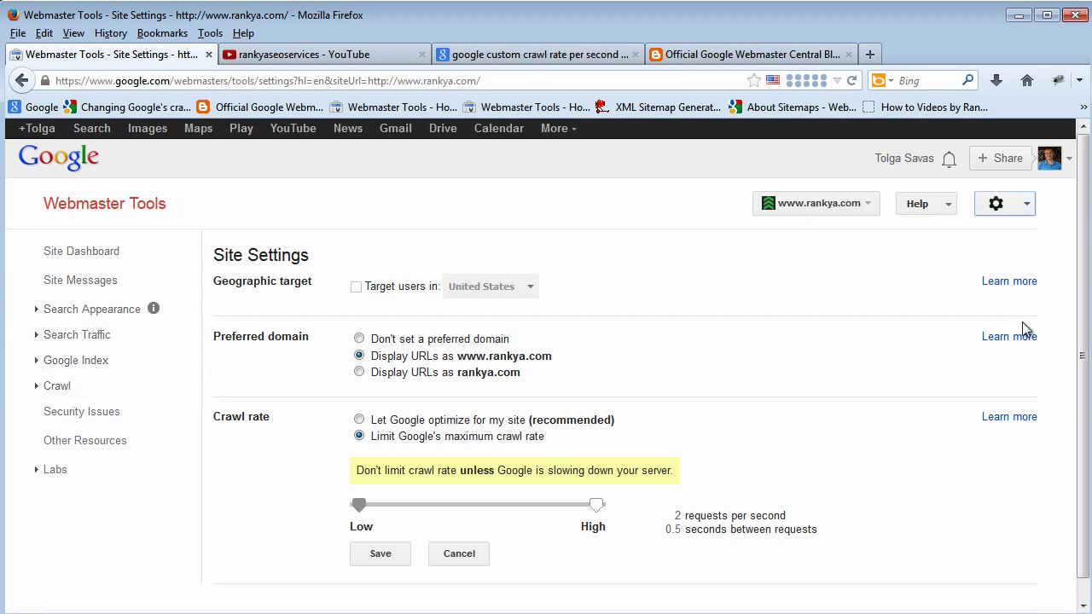
Step: Reload Site Settings from the gear menu, then view and close the crawl rate explanation
left_click(1028, 206)
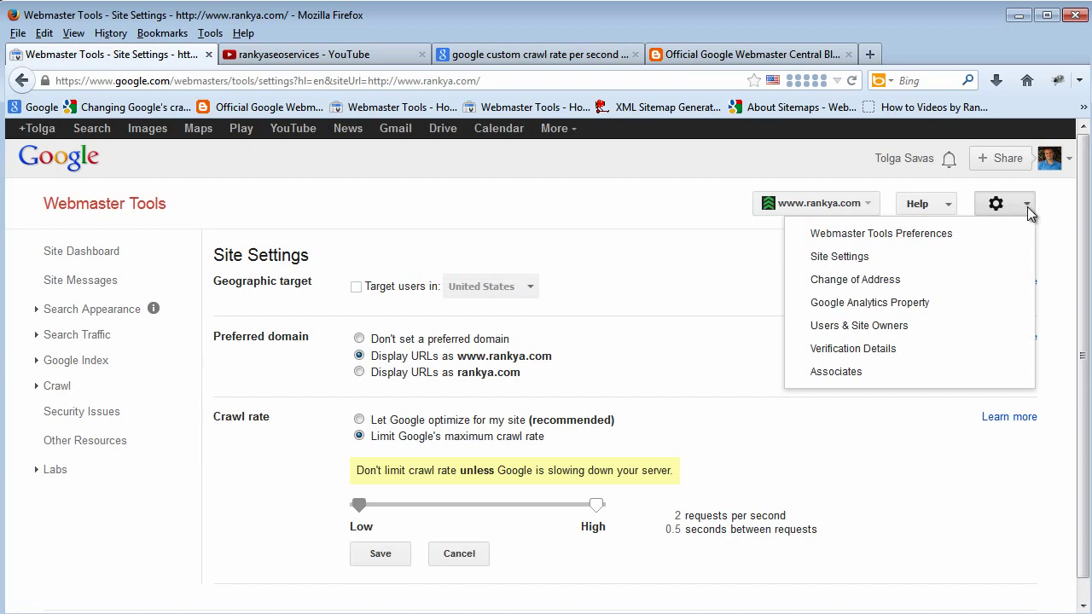
left_click(866, 257)
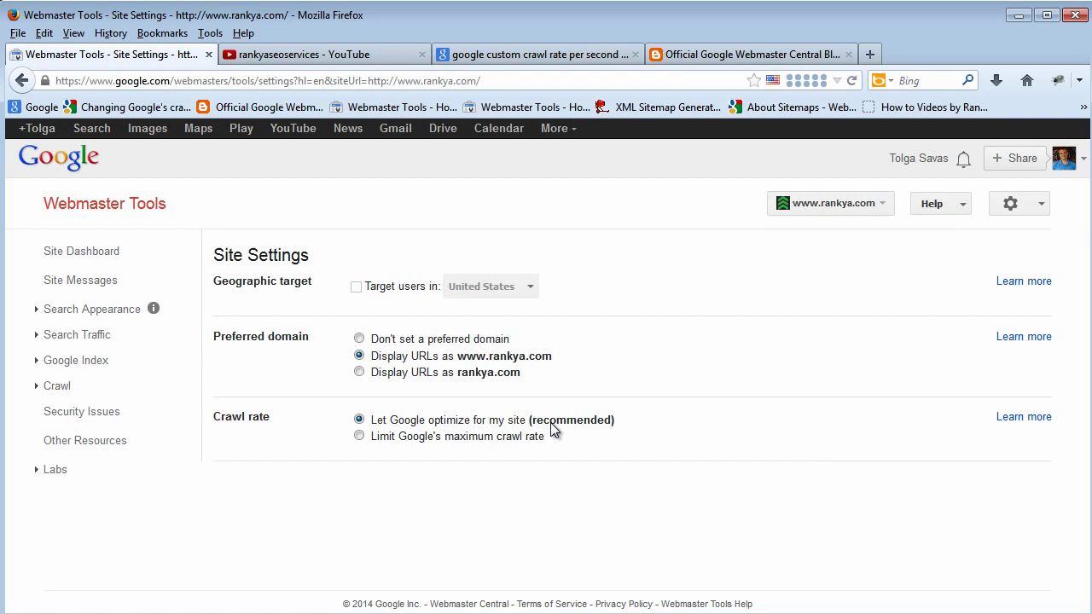
left_click(926, 422)
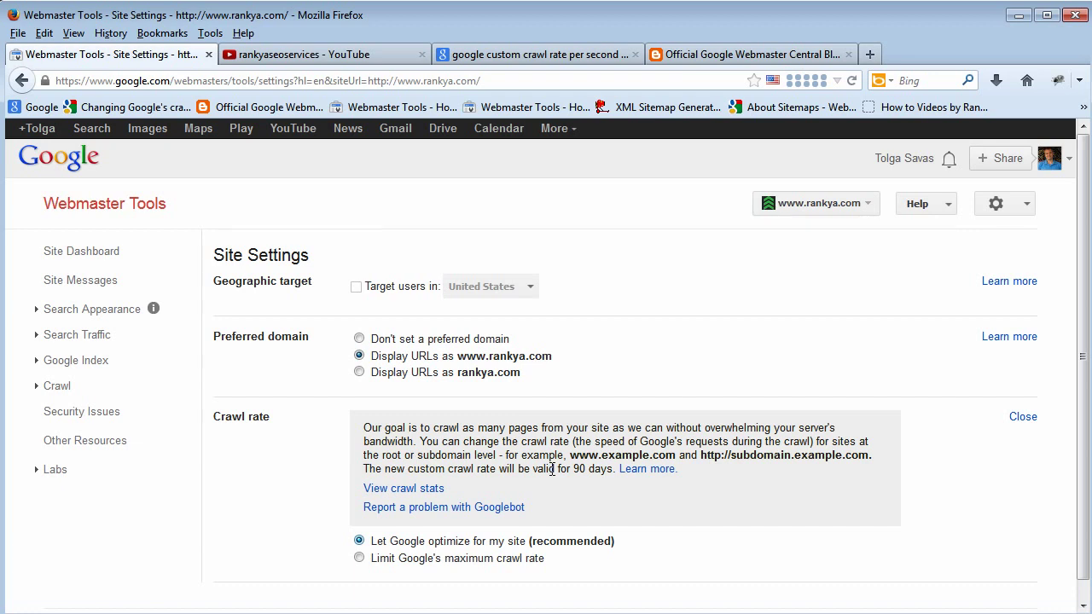
left_click(1020, 418)
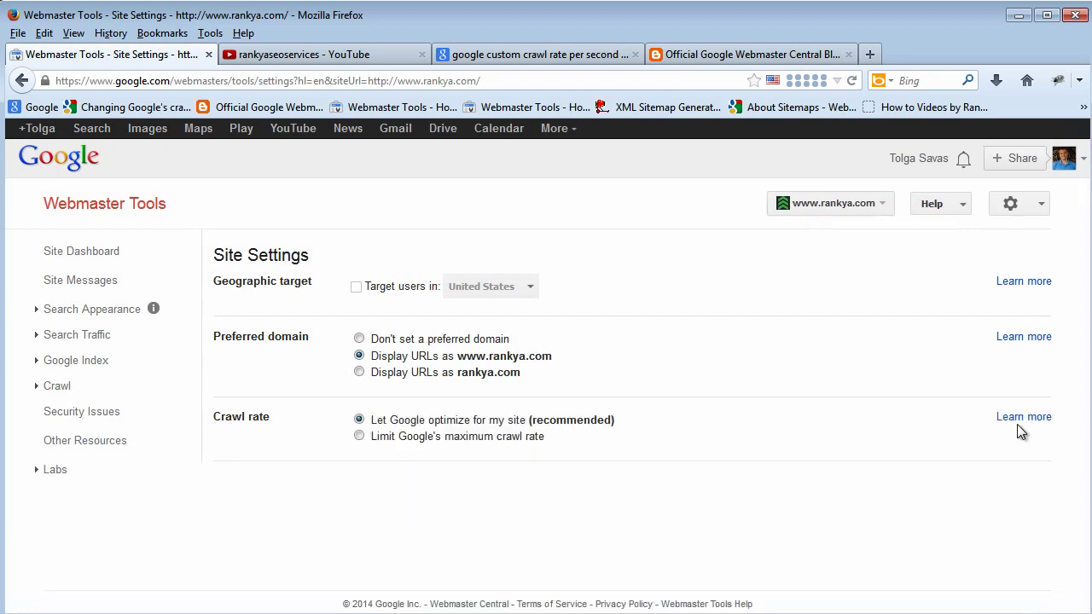
Step: Choose 'Limit Google's maximum crawl rate' and slide it to the lowest, 0.003 requests per second
left_click(360, 437)
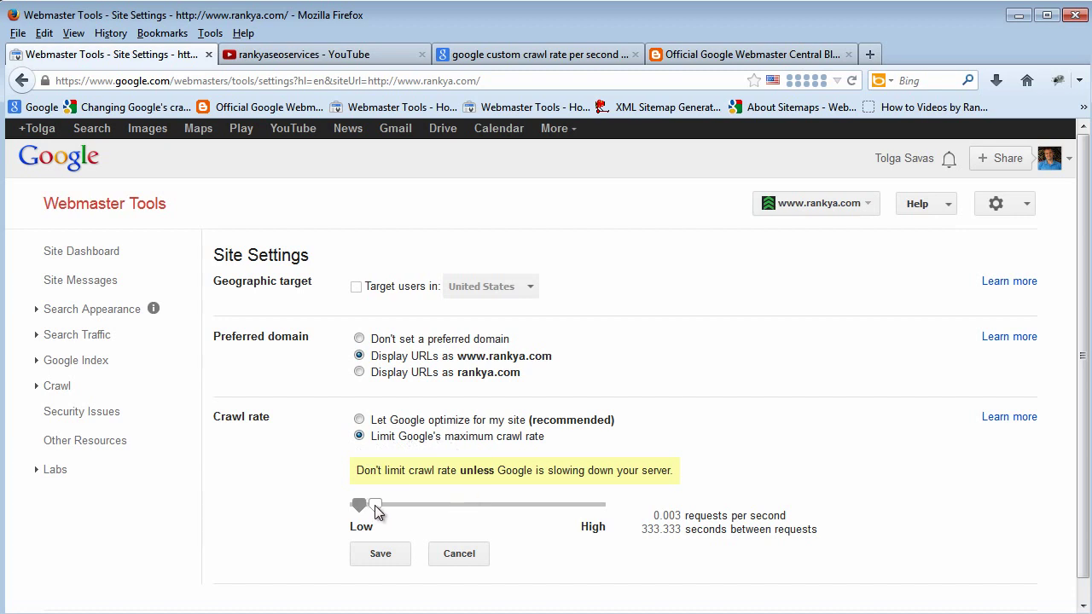
mouse_move(378, 508)
left_mouse_down()
mouse_move(420, 503)
mouse_move(372, 507)
left_mouse_up()
Step: Slide the crawl rate limit through middle values up to the 2 requests-per-second maximum
left_click_drag(368, 509, 610, 510)
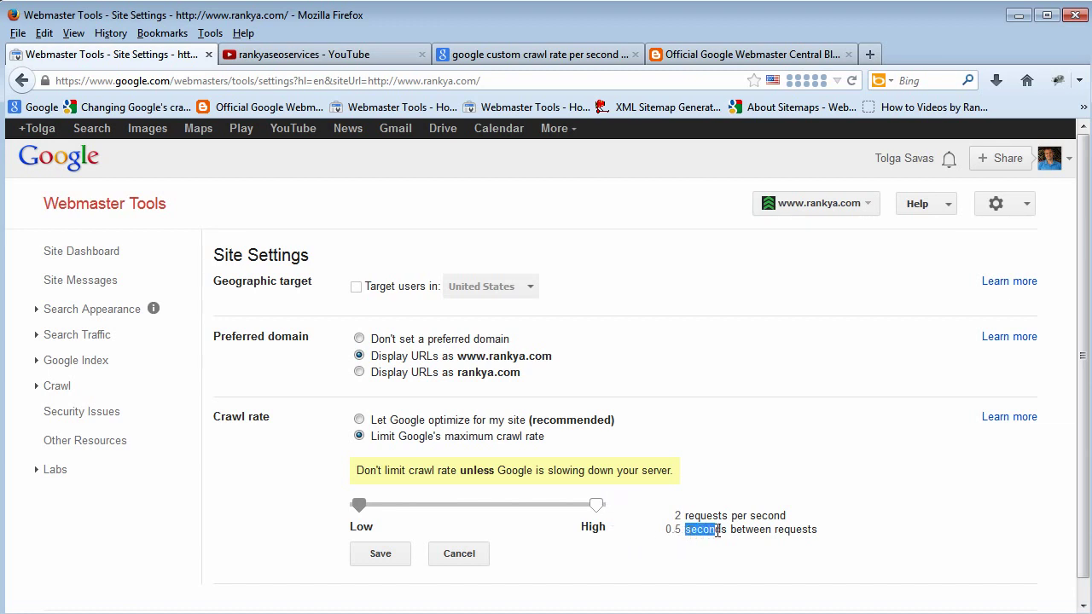
left_click_drag(686, 533, 780, 530)
left_click(832, 534)
left_click_drag(691, 532, 816, 530)
left_click(819, 525)
Step: Bring the crawl rate limit back down to about 0.026 requests per second
mouse_move(596, 504)
left_mouse_down()
mouse_move(582, 504)
mouse_move(618, 513)
left_mouse_up()
key("Left")
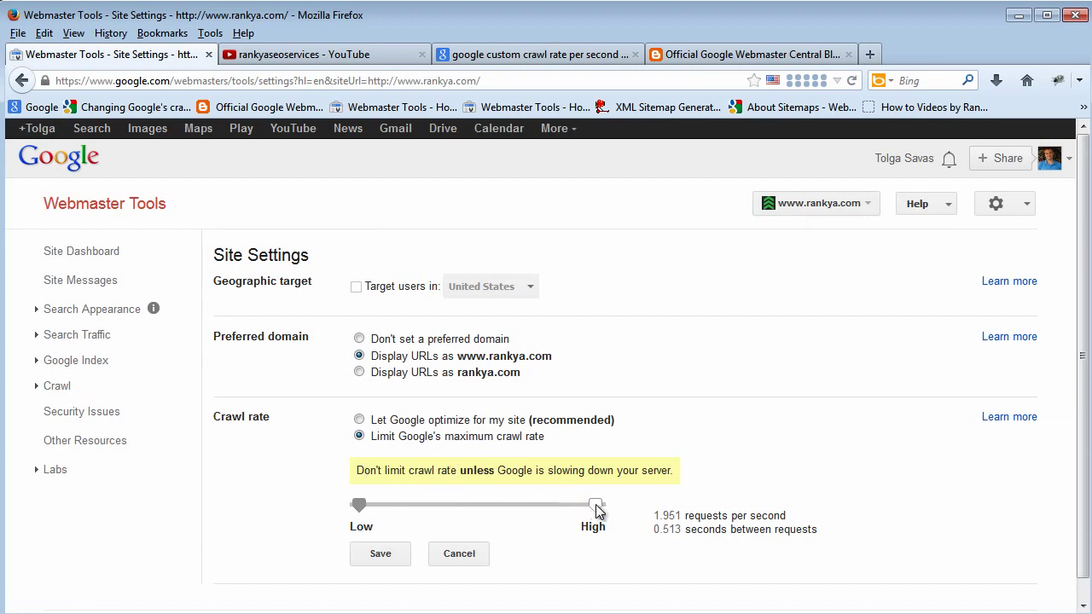
mouse_move(595, 506)
left_mouse_down()
mouse_move(359, 509)
mouse_move(600, 511)
left_mouse_up()
Step: Move the crawl rate slider through about 0.254, ending near 0.485 requests per second
left_click(598, 509)
mouse_move(598, 506)
left_mouse_down()
mouse_move(407, 510)
mouse_move(607, 511)
left_mouse_up()
mouse_move(598, 510)
left_mouse_down()
mouse_move(374, 510)
mouse_move(621, 518)
left_mouse_up()
Step: Select 'Let Google optimize for my site (recommended)' for the crawl rate
left_click(359, 420)
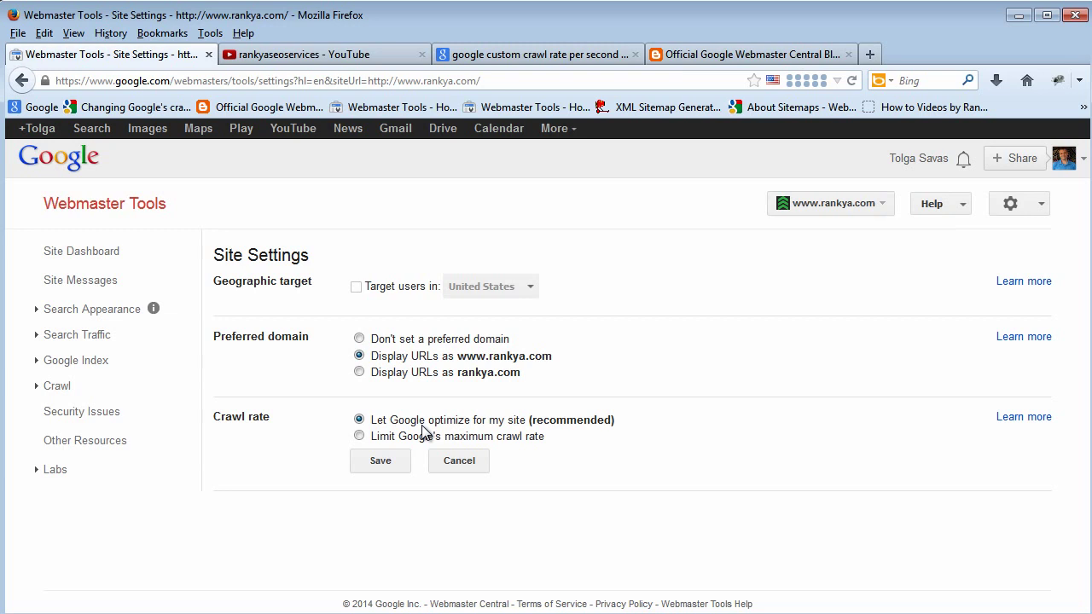
Step: Switch to the YouTube tab showing the channel's uploaded videos, newest first
left_click(350, 55)
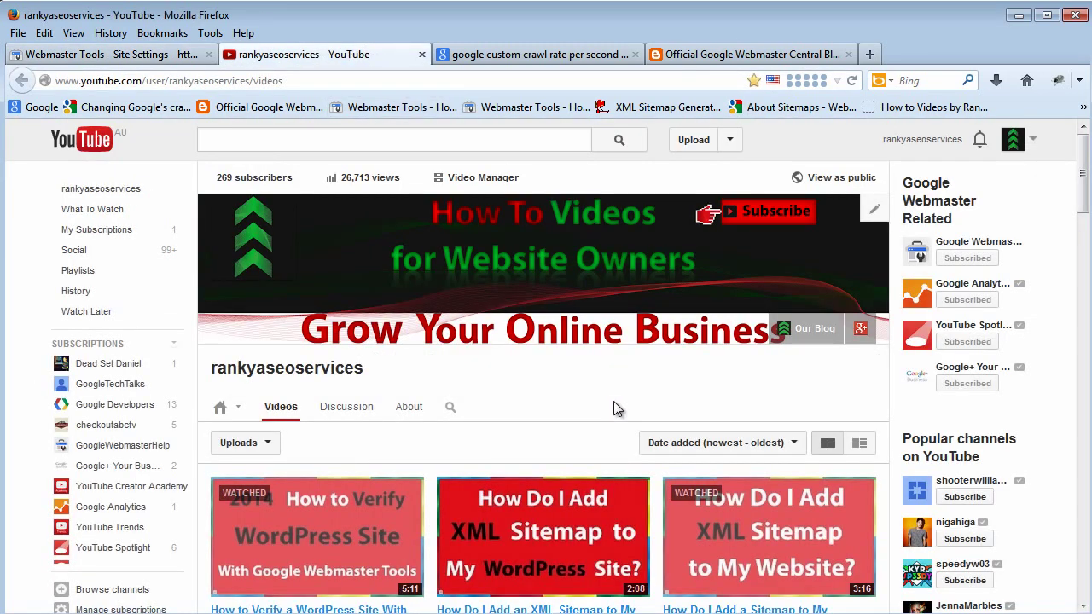